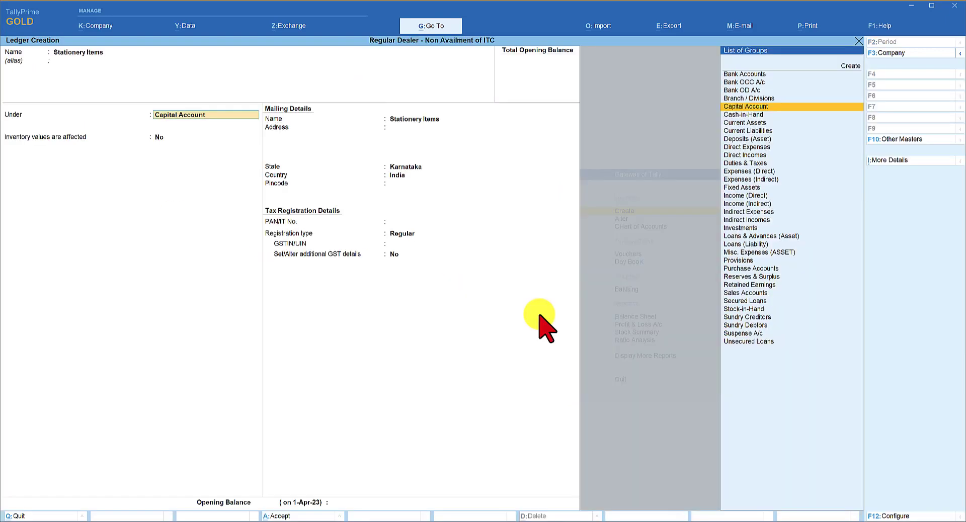
- Group the Stationery Items ledger under Indirect Expenses and keep GST applicability set to Applicable
{"action": "type", "text": "ind"}
{"action": "key", "text": "Return"}
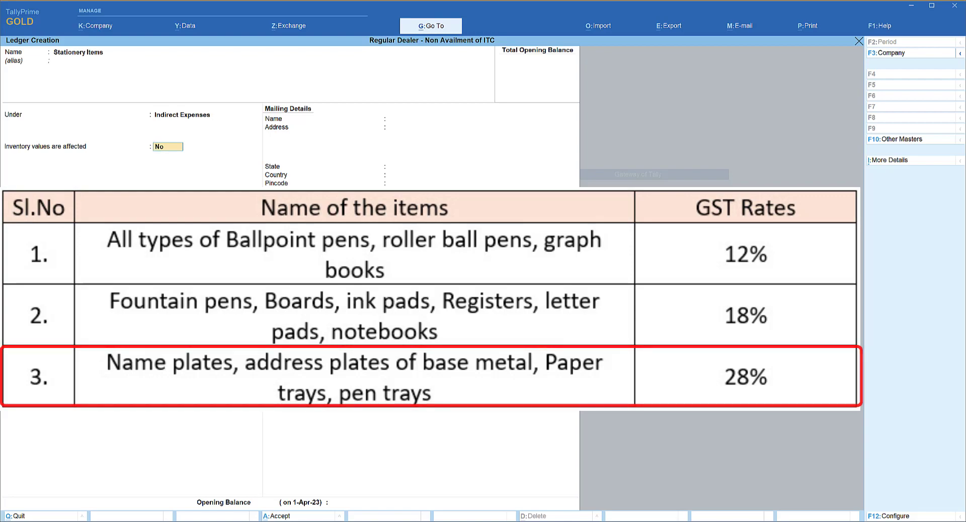
{"action": "left_click", "coordinate": [191, 209]}
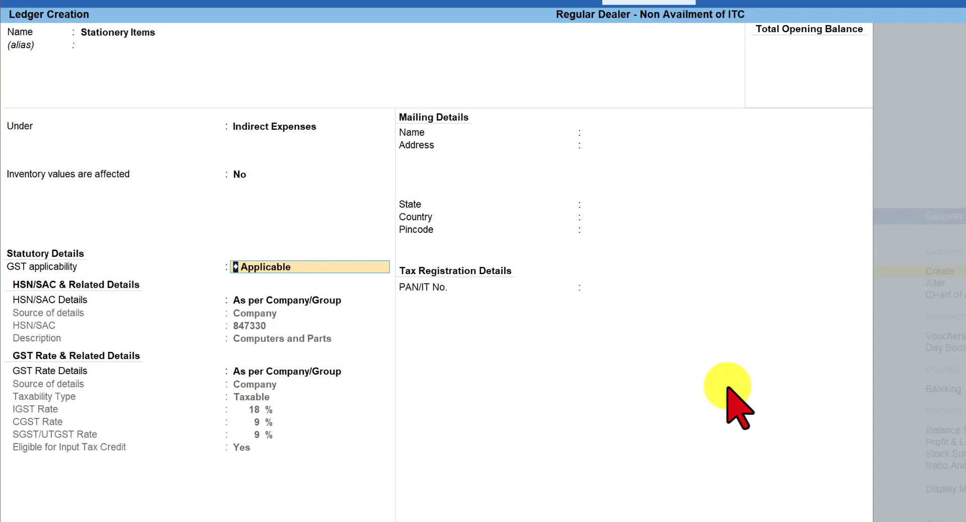
{"action": "key", "text": "Return"}
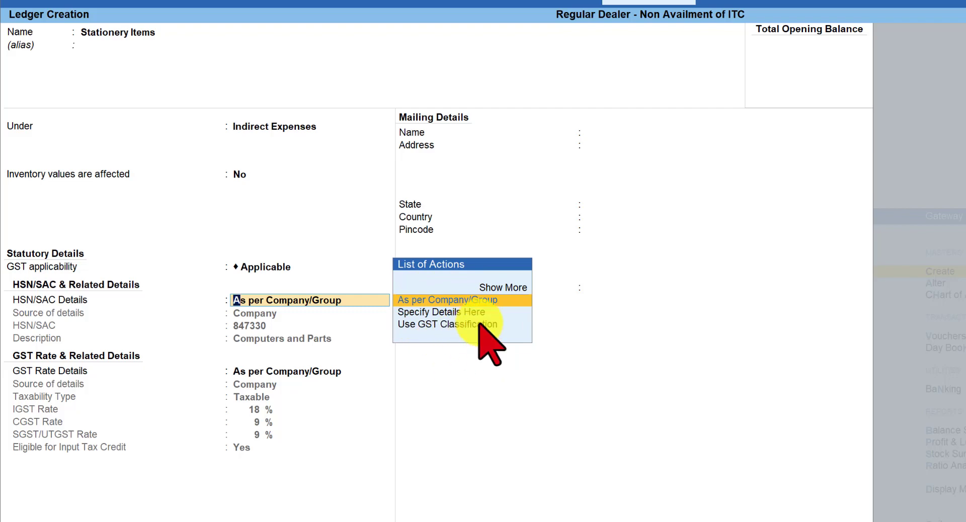
- Set the ledger's HSN/SAC Details to Specify in Voucher from the expanded list of actions
{"action": "left_click", "coordinate": [514, 294]}
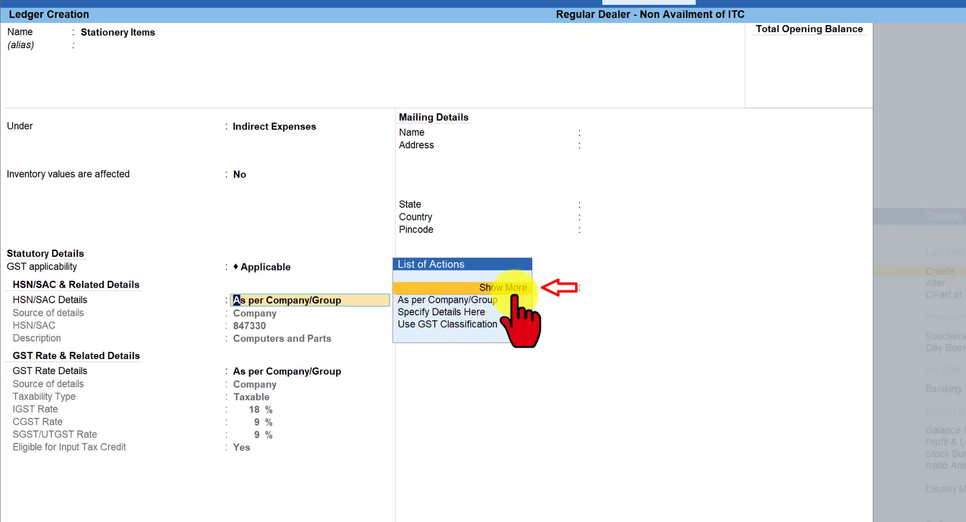
{"action": "left_click", "coordinate": [514, 296]}
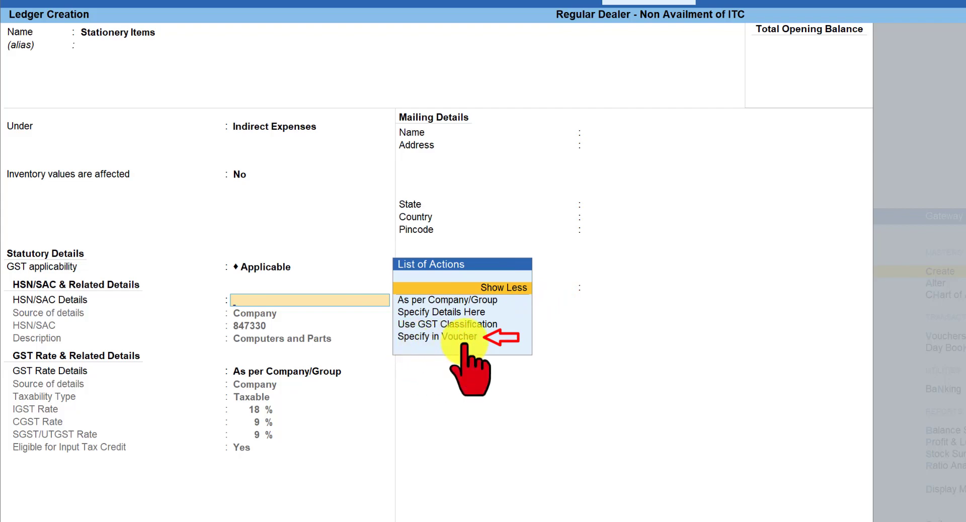
{"action": "key", "text": "Down"}
{"action": "key", "text": "Down"}
{"action": "key", "text": "Down"}
{"action": "key", "text": "Down"}
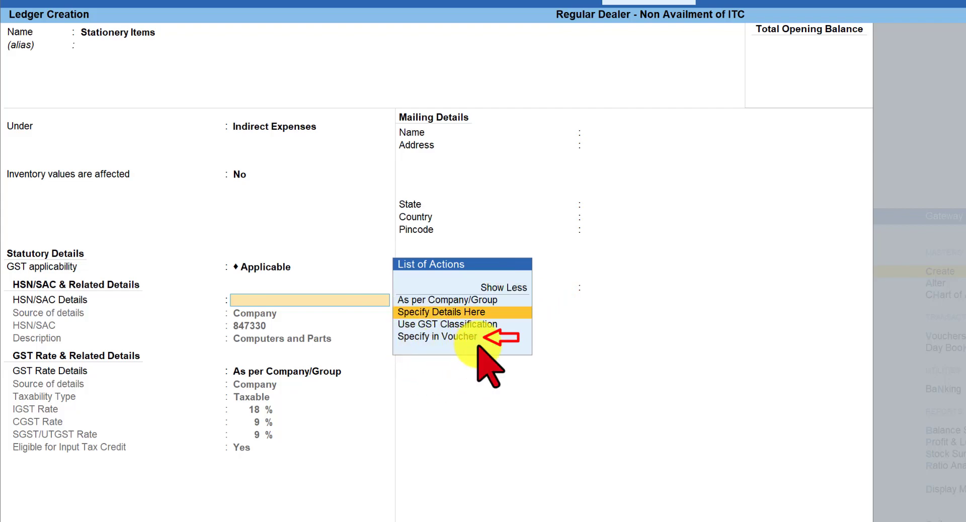
{"action": "key", "text": "Return"}
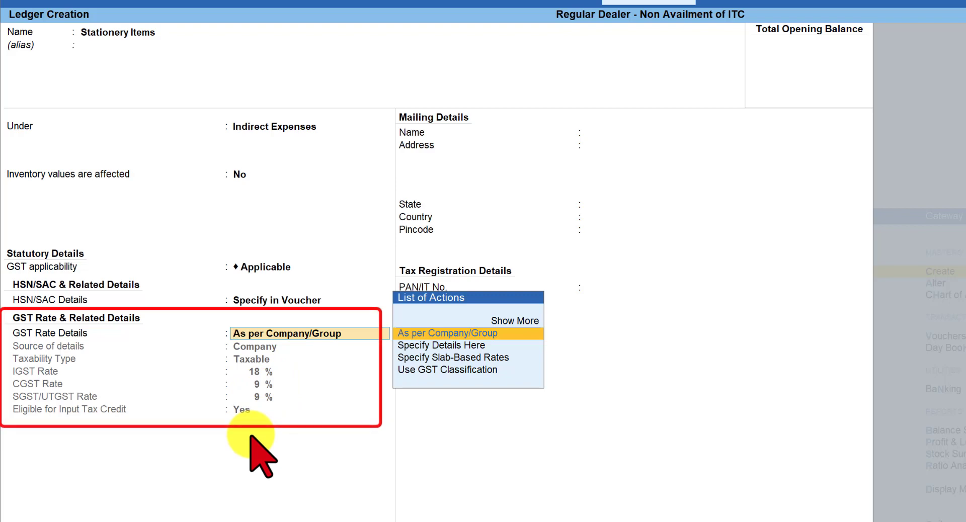
- Set the ledger's GST Rate Details to Specify in Voucher and save the Stationery Items ledger
{"action": "key", "text": "Up"}
{"action": "key", "text": "Return"}
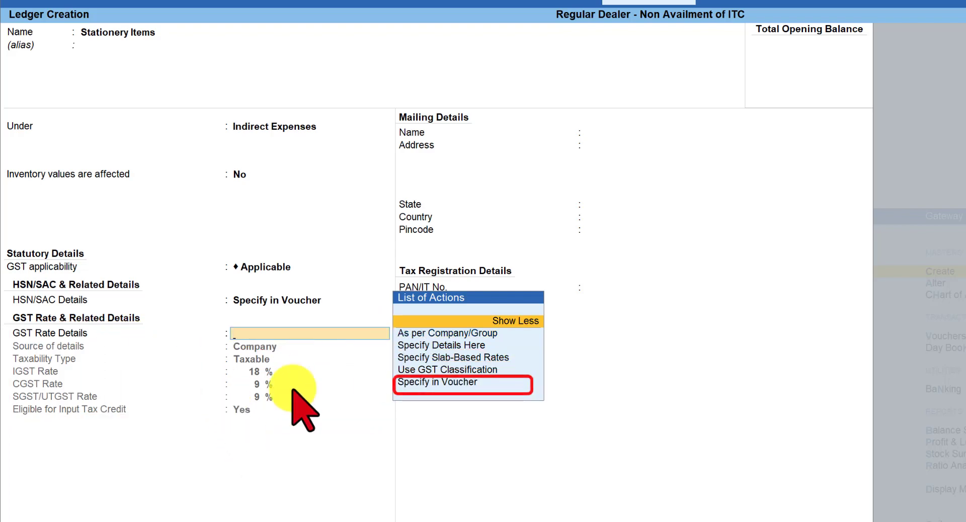
{"action": "left_click", "coordinate": [436, 383]}
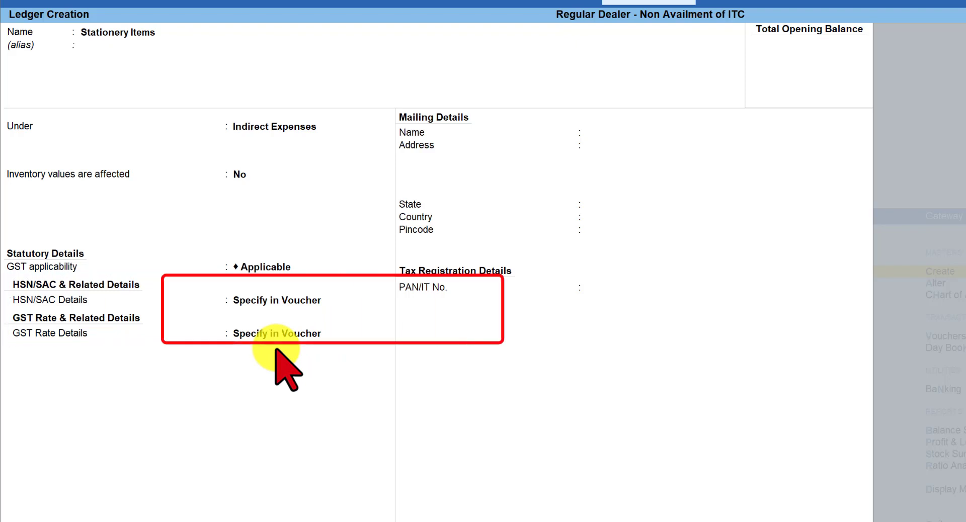
{"action": "key", "text": "ctrl+a"}
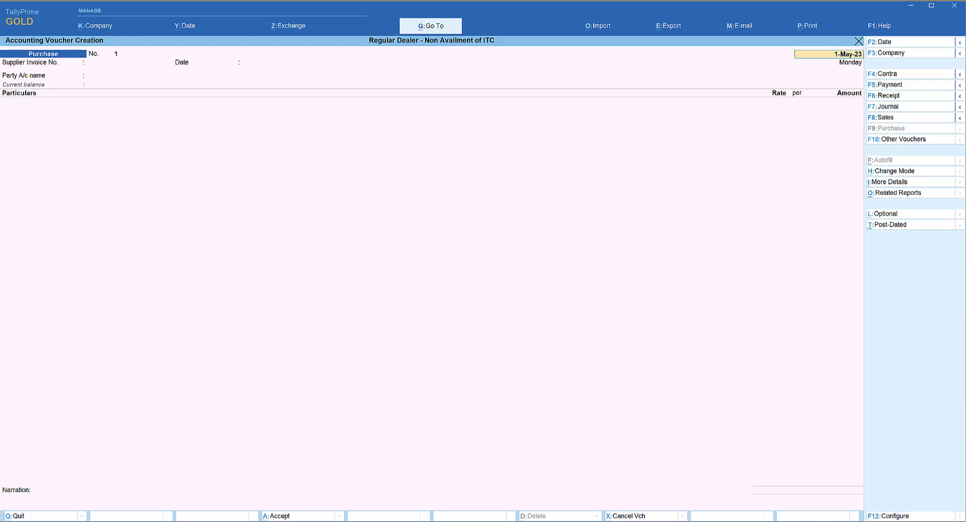
- Fill in the purchase voucher header with supplier invoice number 63254, dates of 1-May-23 and Stationery Supplier as the party account
{"action": "key", "text": "Return"}
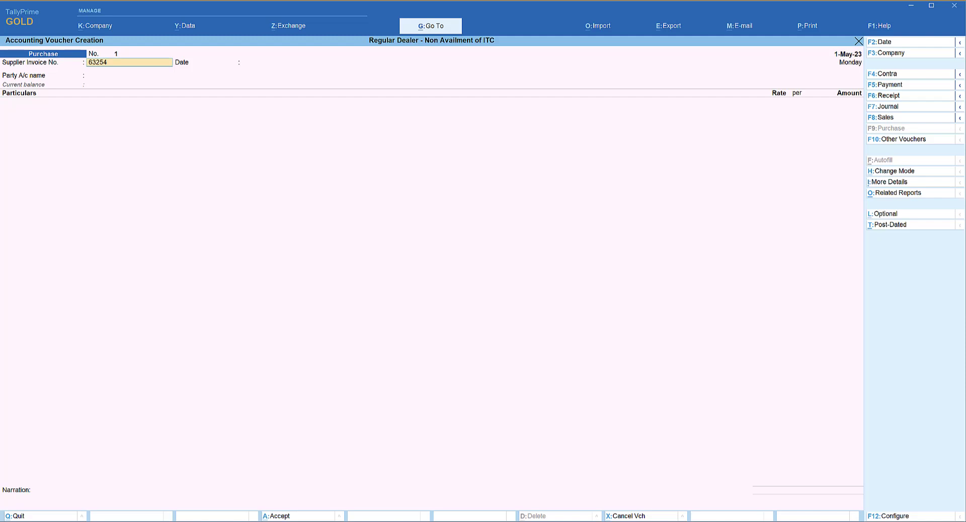
{"action": "type", "text": "63254"}
{"action": "key", "text": "Return"}
{"action": "key", "text": "Return"}
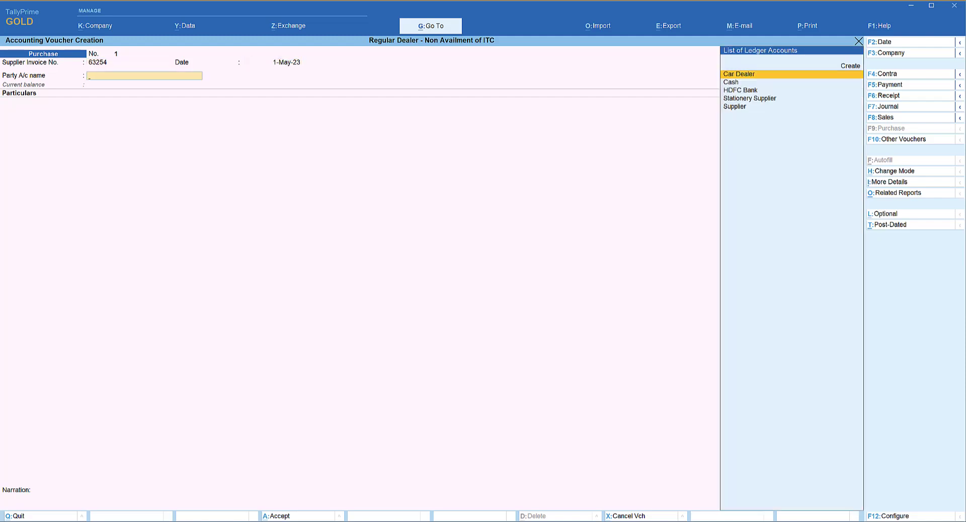
{"action": "key", "text": "Down"}
{"action": "key", "text": "Down"}
{"action": "key", "text": "Down"}
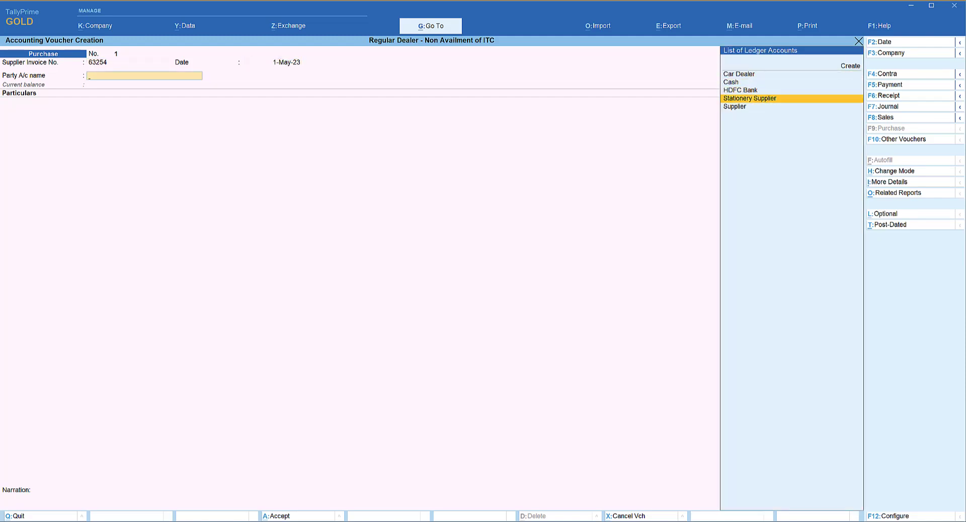
{"action": "key", "text": "Return"}
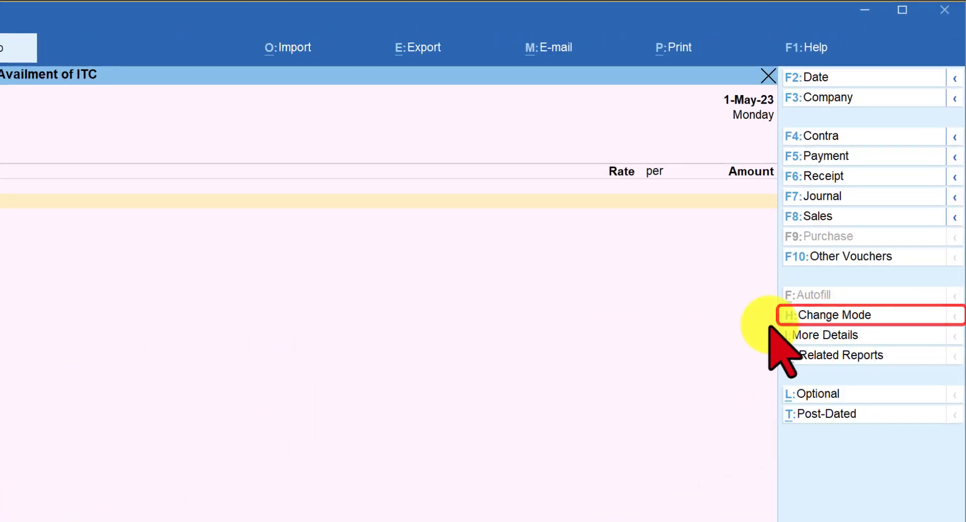
- Set the purchase voucher's mode to Accounting Invoice and choose the Stationery Items ledger for the first line
{"action": "left_click", "coordinate": [845, 316]}
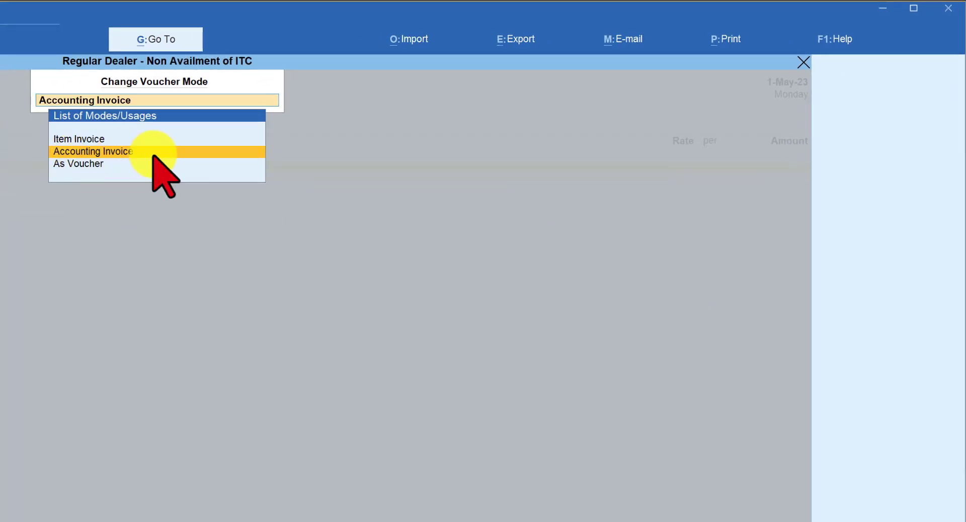
{"action": "key", "text": "Return"}
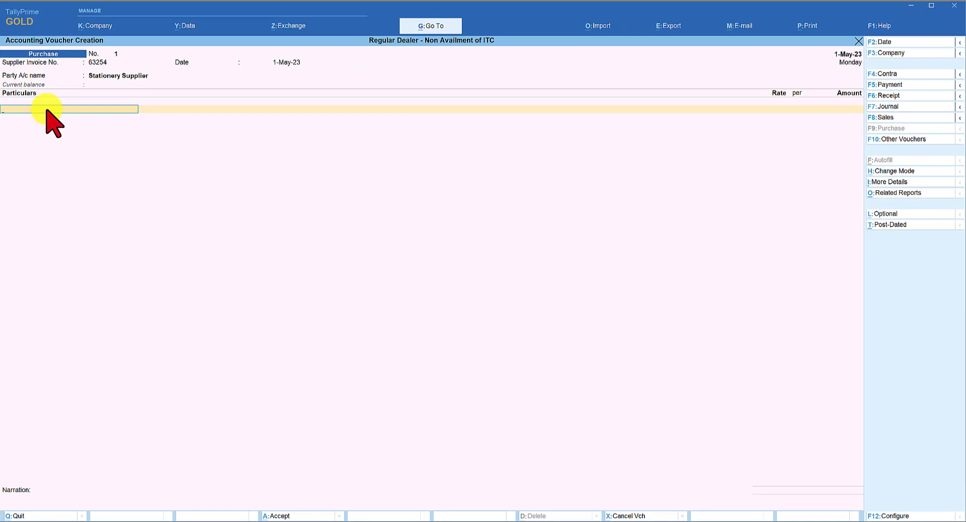
{"action": "key", "text": "space"}
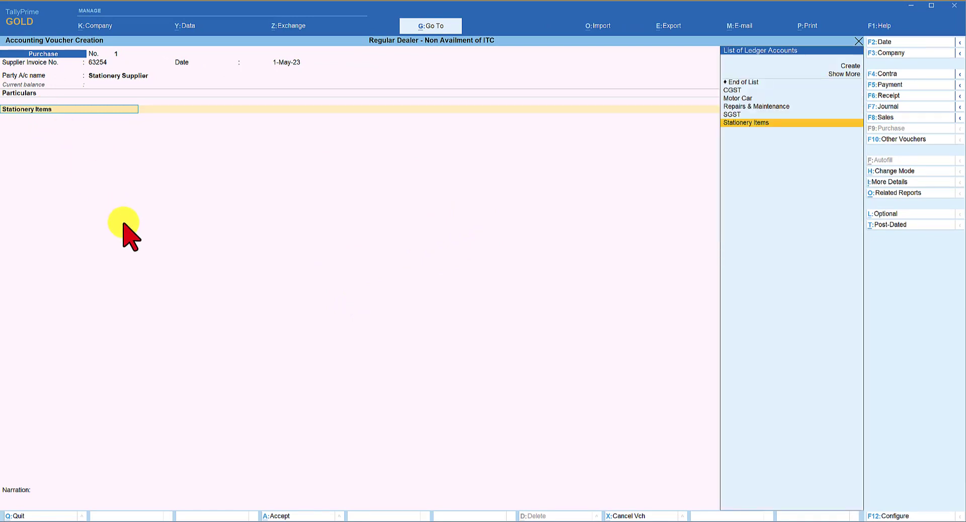
{"action": "key", "text": "Return"}
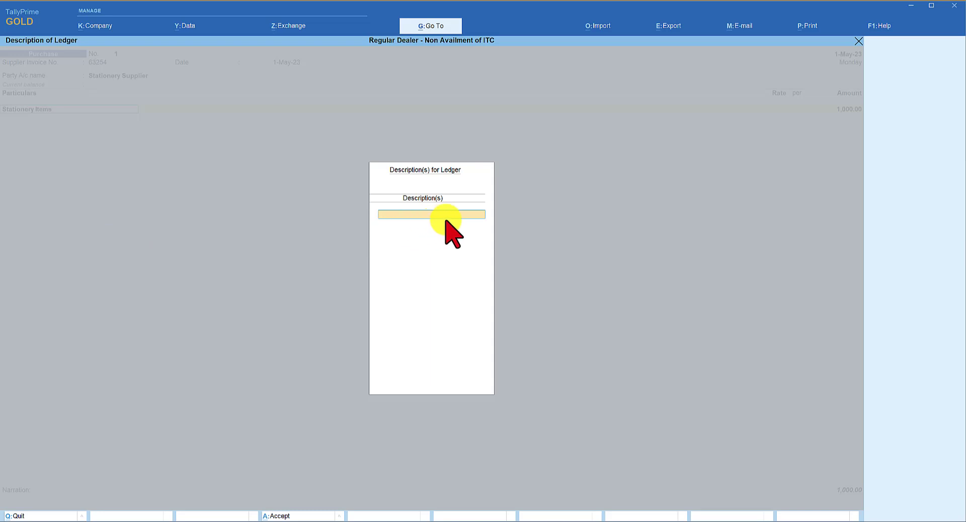
{"action": "key", "text": "Return"}
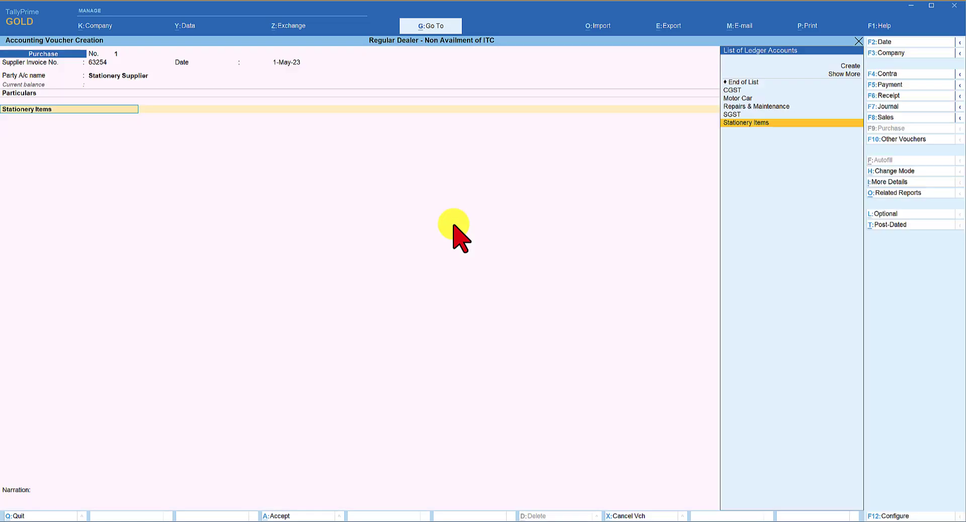
- Keep Provide Additional Descriptions for Ledgers at Yes in the voucher configuration and accept it
{"action": "key", "text": "F12"}
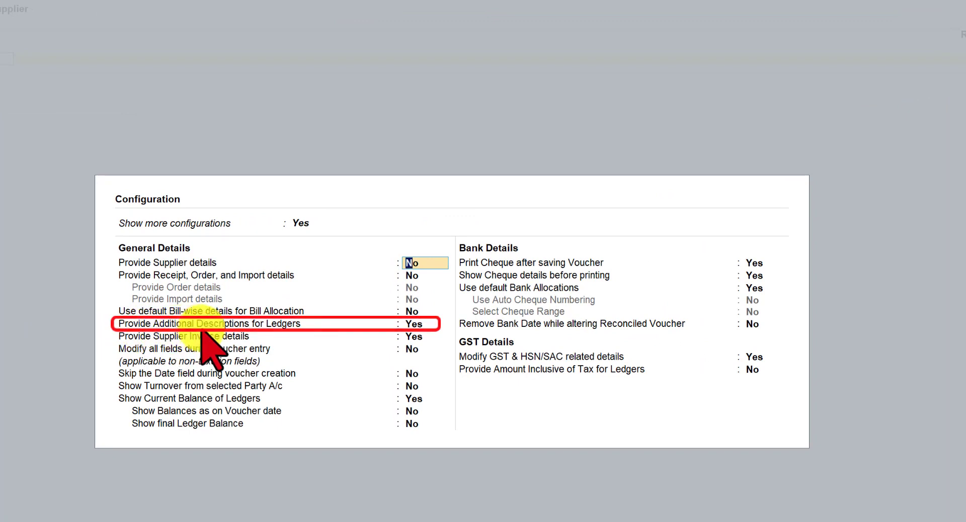
{"action": "left_click", "coordinate": [414, 324]}
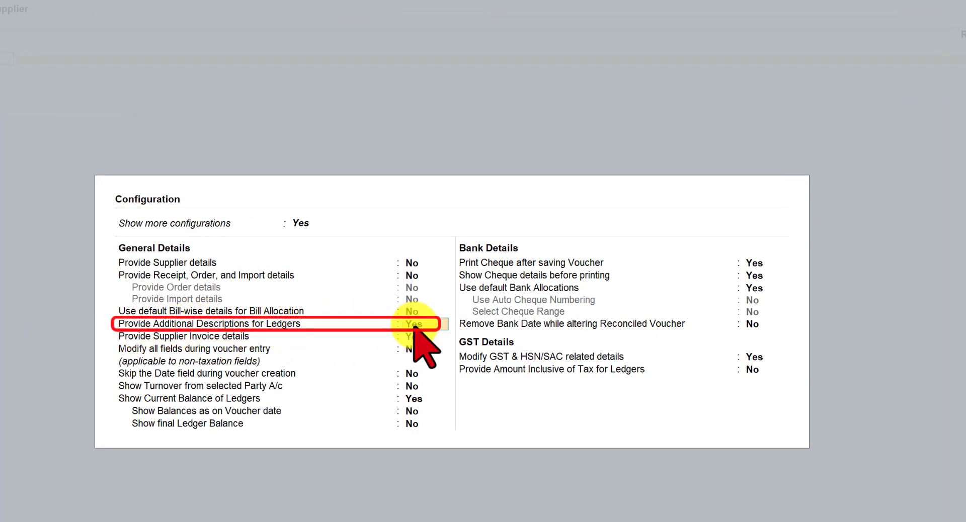
{"action": "key", "text": "ctrl+a"}
- Describe the first Stationery Items line as "Ball Point Pens" with an amount of 1,000
{"action": "key", "text": "Return"}
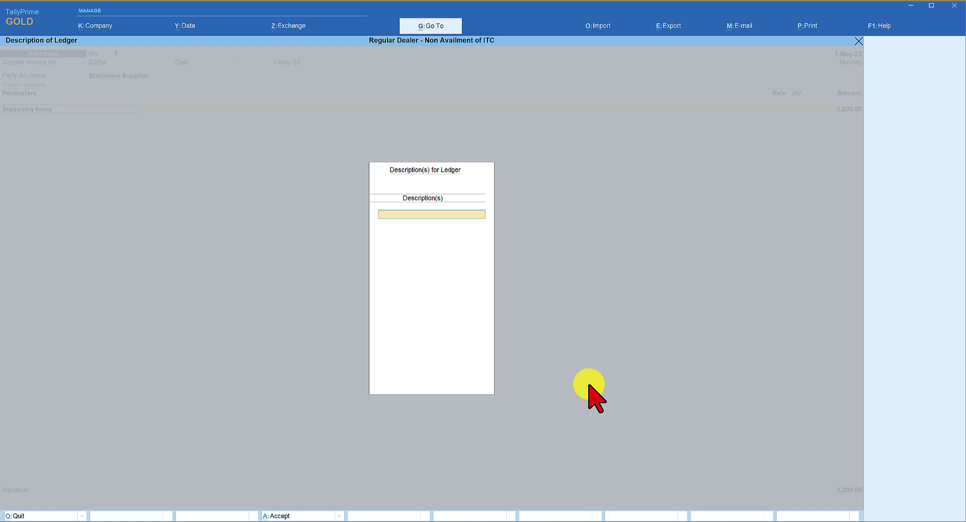
{"action": "type", "text": "Ball Point Pens"}
{"action": "key", "text": "Return"}
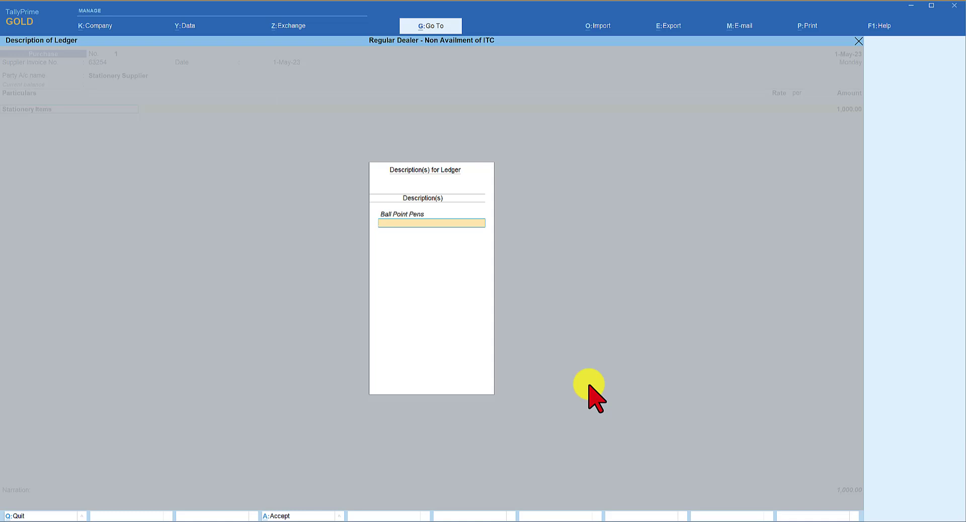
{"action": "key", "text": "Return"}
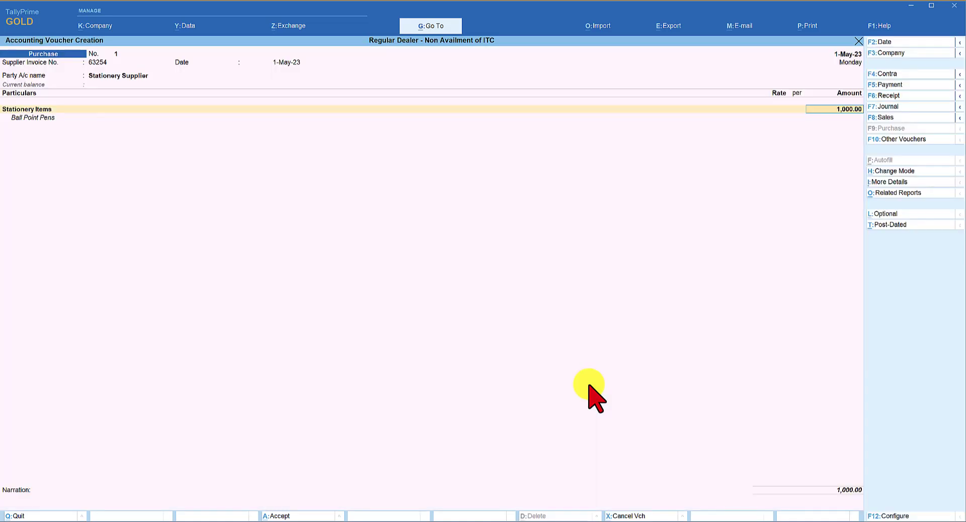
{"action": "key", "text": "Return"}
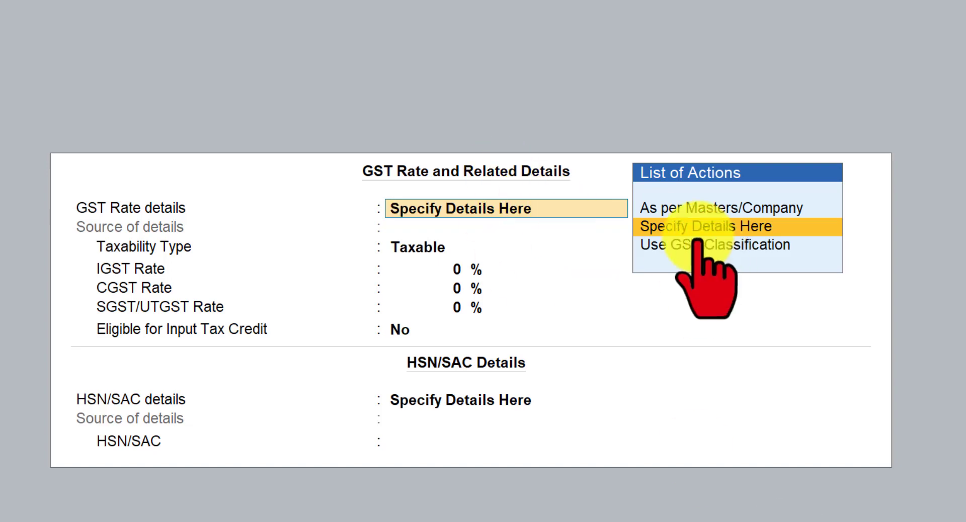
- Specify the Ball Point Pens line's GST details as taxable at 12% IGST, eligible for input tax credit, with HSN/SAC 12365487
{"action": "left_click", "coordinate": [778, 233]}
{"action": "key", "text": "Return"}
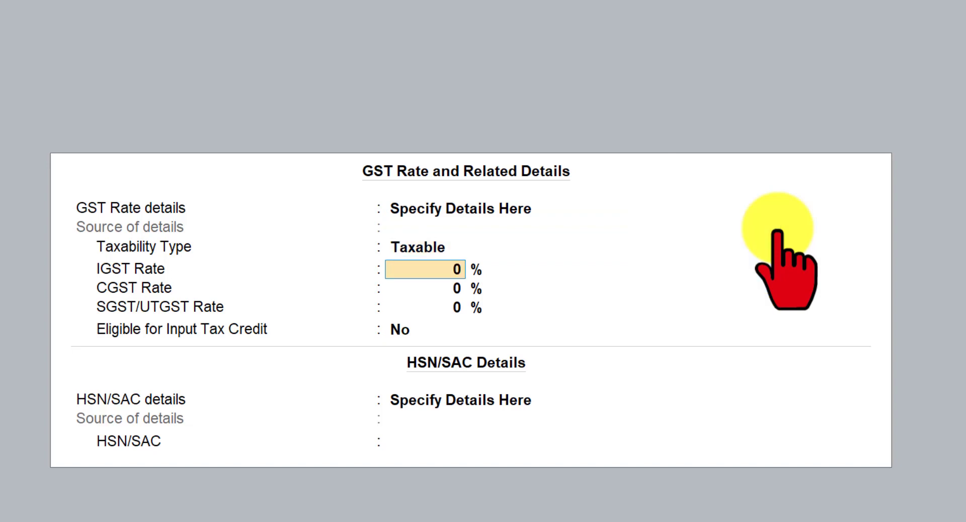
{"action": "type", "text": "12"}
{"action": "key", "text": "Return"}
{"action": "key", "text": "Return"}
{"action": "key", "text": "Return"}
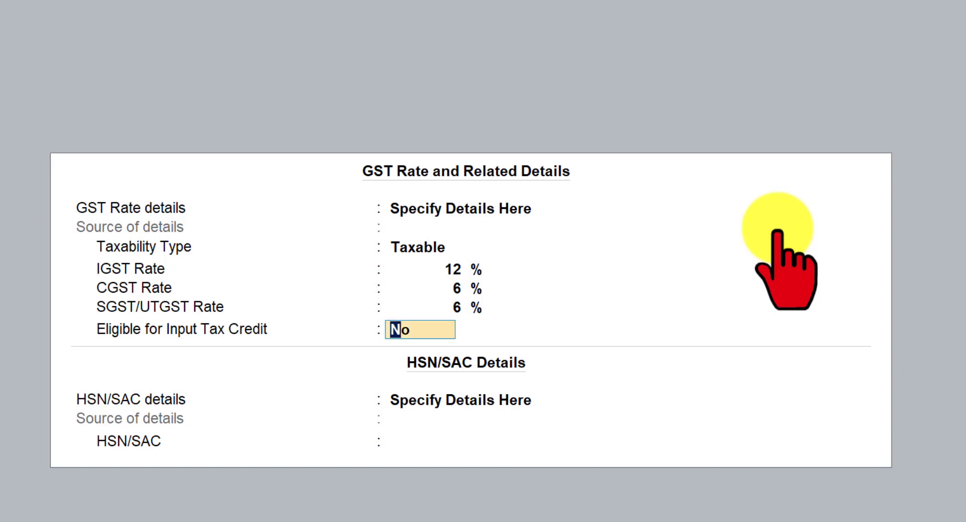
{"action": "type", "text": "y"}
{"action": "key", "text": "Return"}
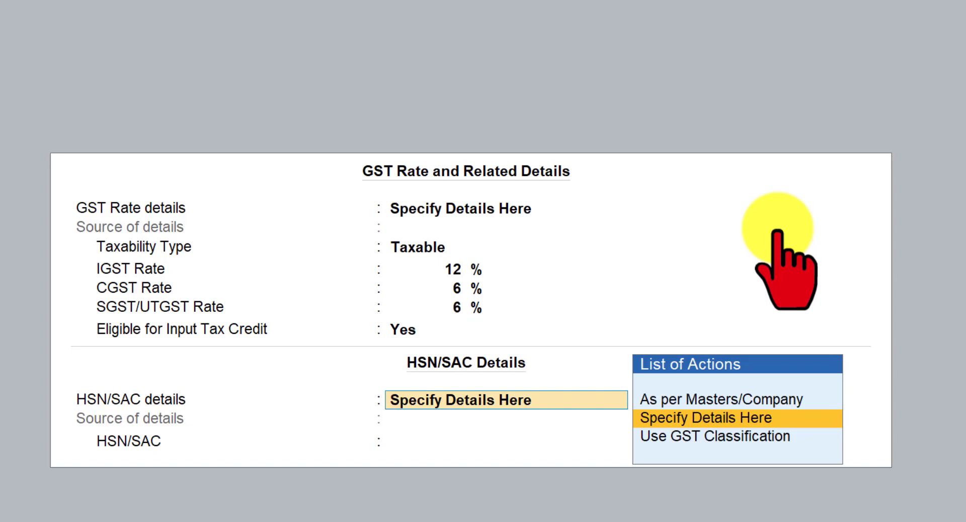
{"action": "key", "text": "Return"}
{"action": "type", "text": "12365487"}
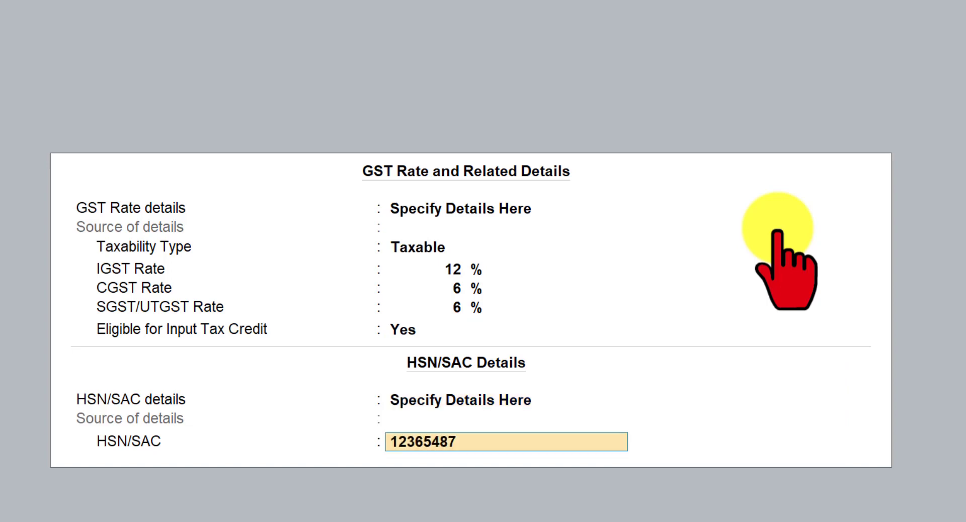
{"action": "key", "text": "Return"}
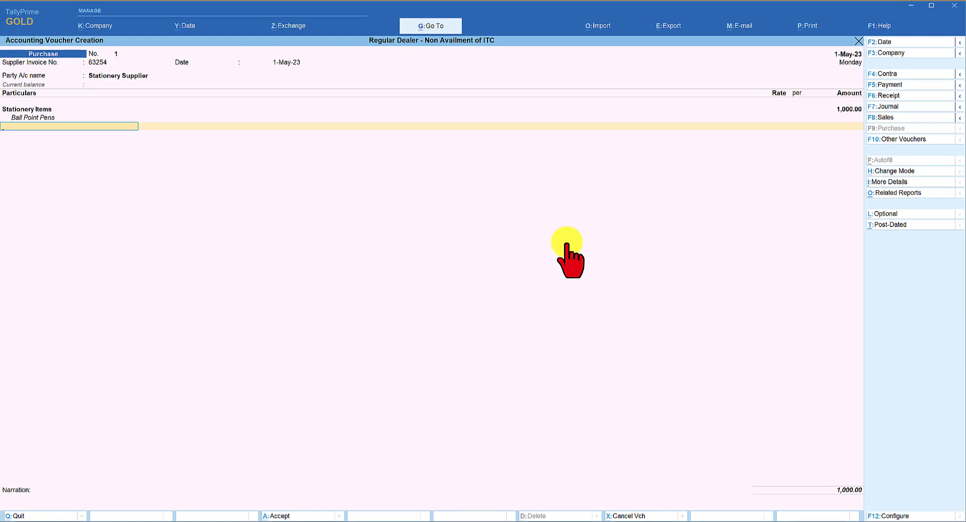
- Add a second Stationery Items line described as "Accounts Registers" with an amount of 1000
{"action": "type", "text": "Sta"}
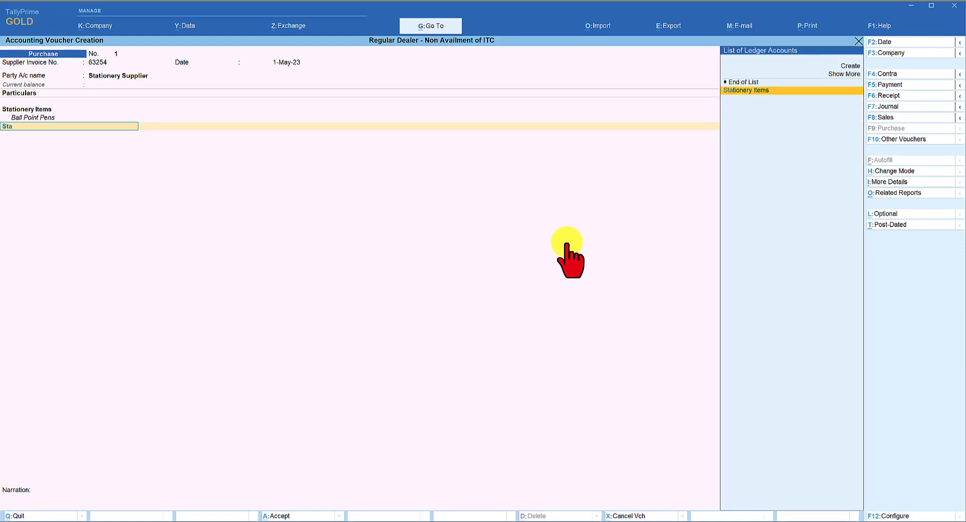
{"action": "key", "text": "Return"}
{"action": "type", "text": "Accounts Registers"}
{"action": "key", "text": "Return"}
{"action": "key", "text": "Return"}
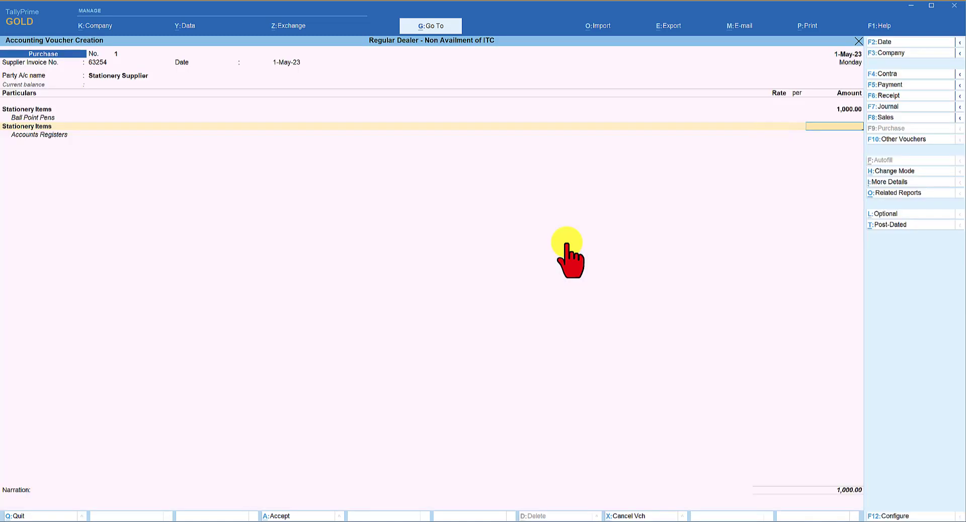
{"action": "type", "text": "1000"}
{"action": "key", "text": "Return"}
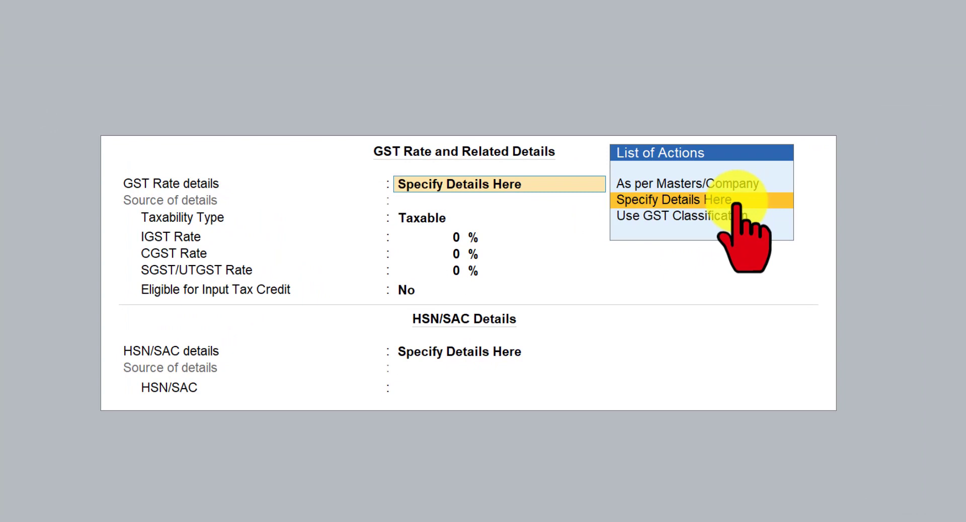
- Specify the Accounts Registers line's GST details as taxable at 18% IGST, eligible for input tax credit, with HSN/SAC 85468978
{"action": "key", "text": "Return"}
{"action": "key", "text": "Return"}
{"action": "type", "text": "18"}
{"action": "key", "text": "Return"}
{"action": "key", "text": "Return"}
{"action": "key", "text": "Return"}
{"action": "type", "text": "y"}
{"action": "key", "text": "Return"}
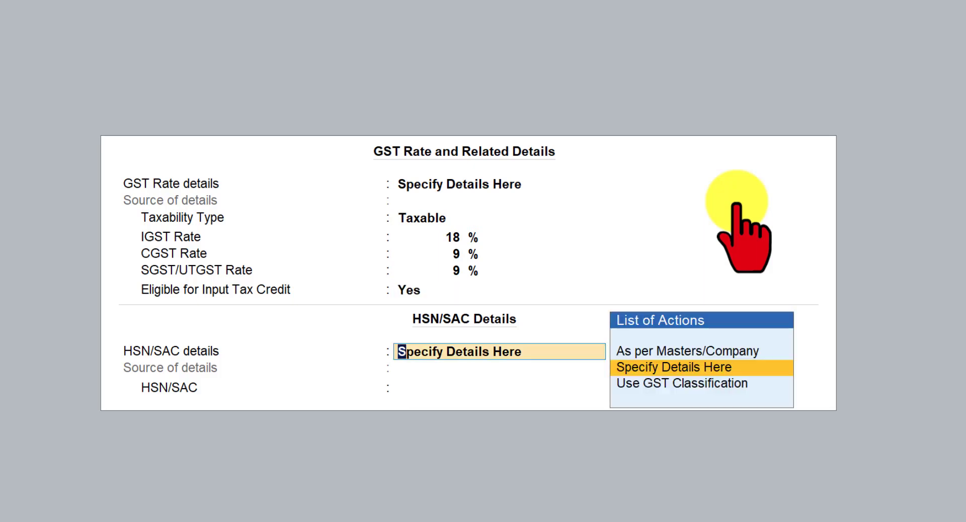
{"action": "key", "text": "Return"}
{"action": "type", "text": "854689"}
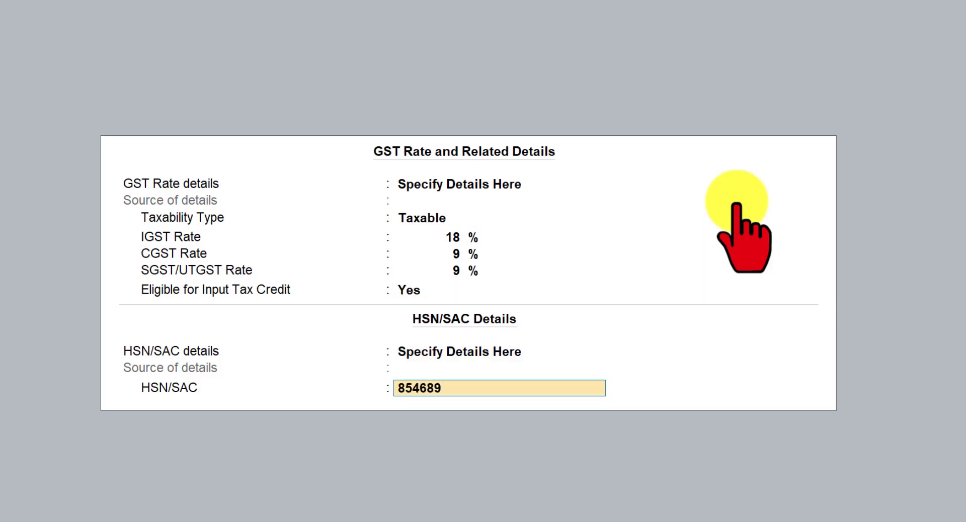
{"action": "key", "text": "Return"}
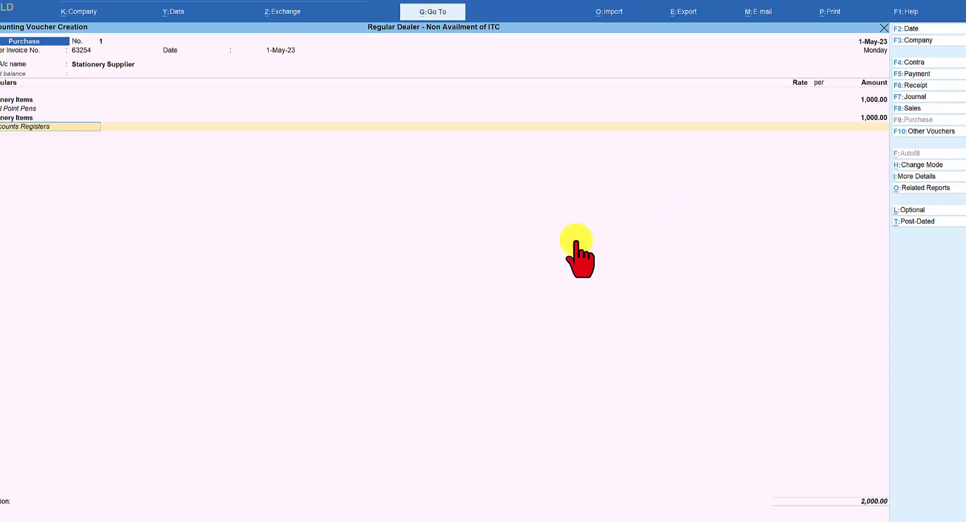
- Add a third Stationery Items line described as "Paper Trays and Pen Trays" with an amount of 1000
{"action": "key", "text": "Return"}
{"action": "key", "text": "Return"}
{"action": "type", "text": "Sta"}
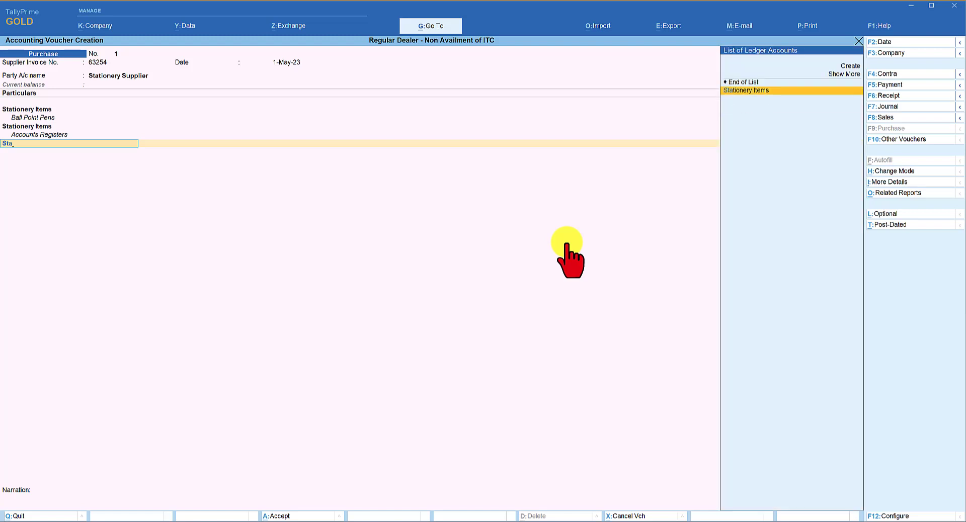
{"action": "key", "text": "Return"}
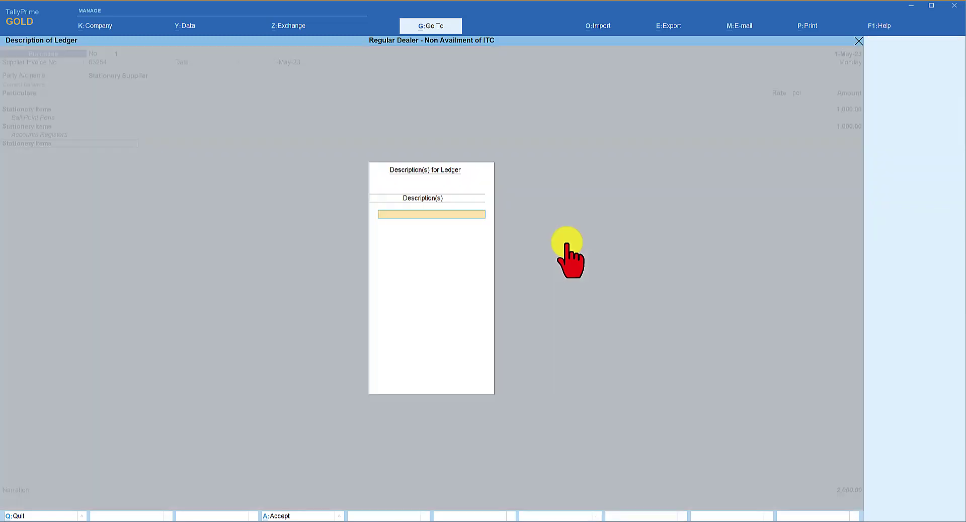
{"action": "type", "text": "Paper Trays and Pen Trays"}
{"action": "key", "text": "Return"}
{"action": "key", "text": "Return"}
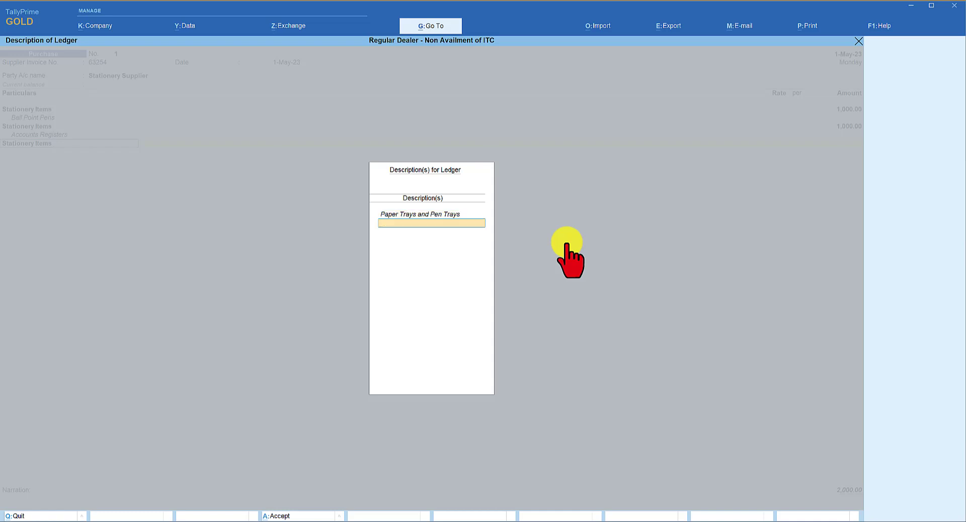
{"action": "type", "text": "1000"}
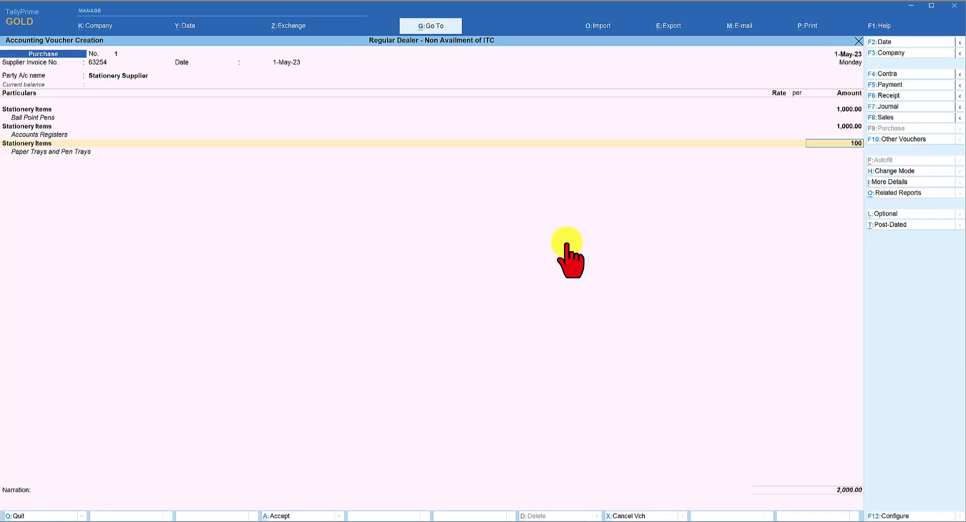
{"action": "key", "text": "Return"}
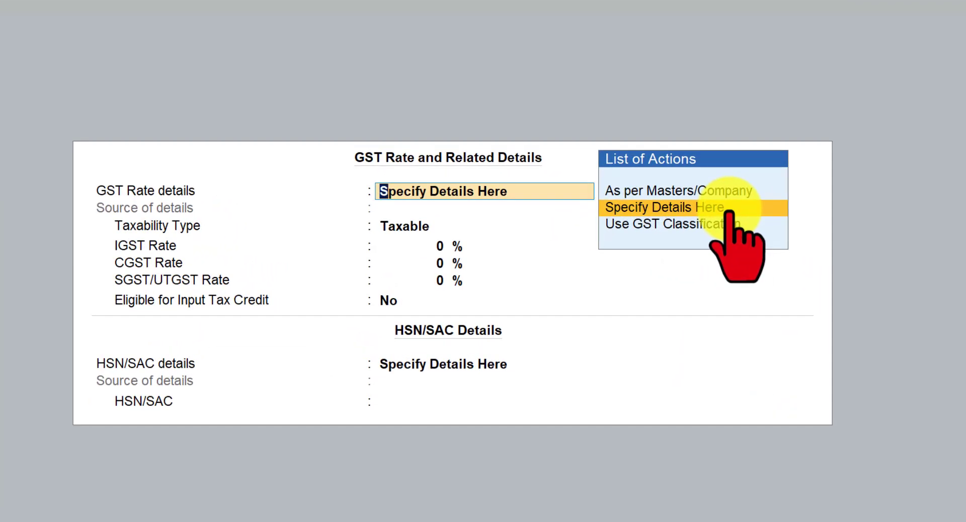
- Specify the Paper Trays and Pen Trays line's GST details as taxable at 28% IGST, eligible for input tax credit, with HSN/SAC 3265487
{"action": "left_click", "coordinate": [723, 209]}
{"action": "key", "text": "Return"}
{"action": "type", "text": "28"}
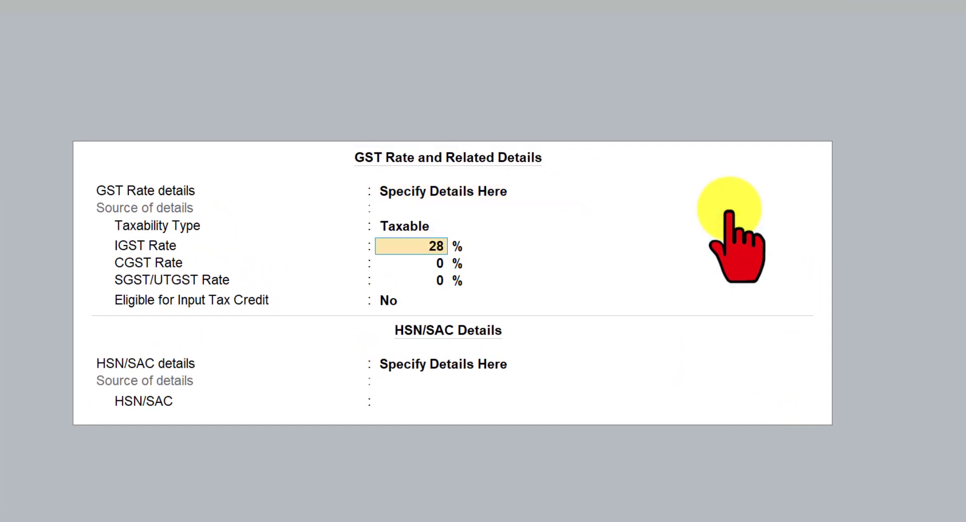
{"action": "key", "text": "Return"}
{"action": "key", "text": "Return"}
{"action": "key", "text": "Return"}
{"action": "key", "text": "y"}
{"action": "key", "text": "Return"}
{"action": "type", "text": "32654"}
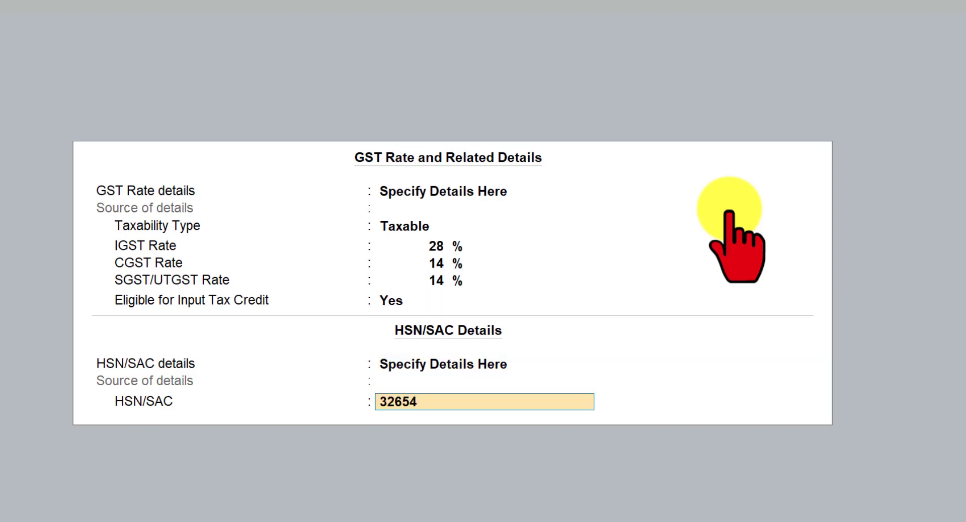
{"action": "key", "text": "Return"}
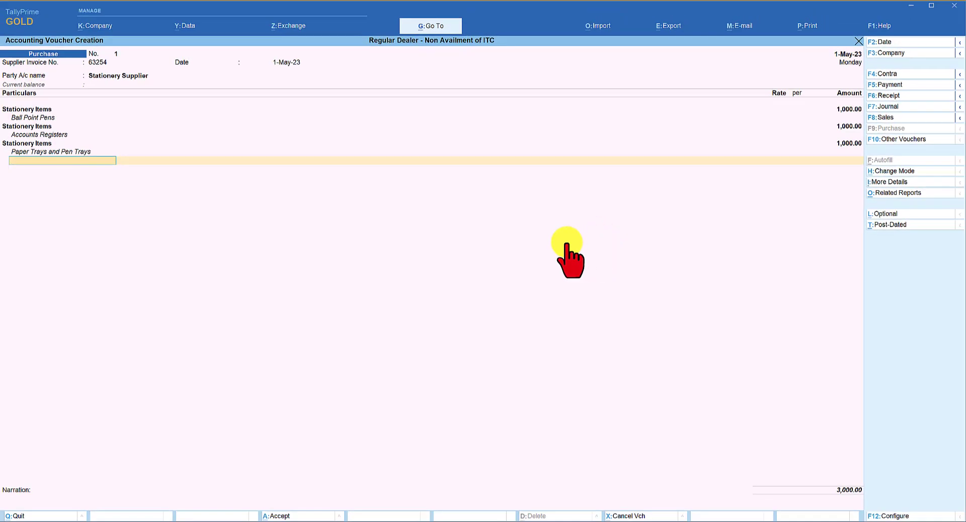
- Add the CGST and SGST ledgers below the stationery lines, keeping their automatically calculated amounts
{"action": "type", "text": "cg"}
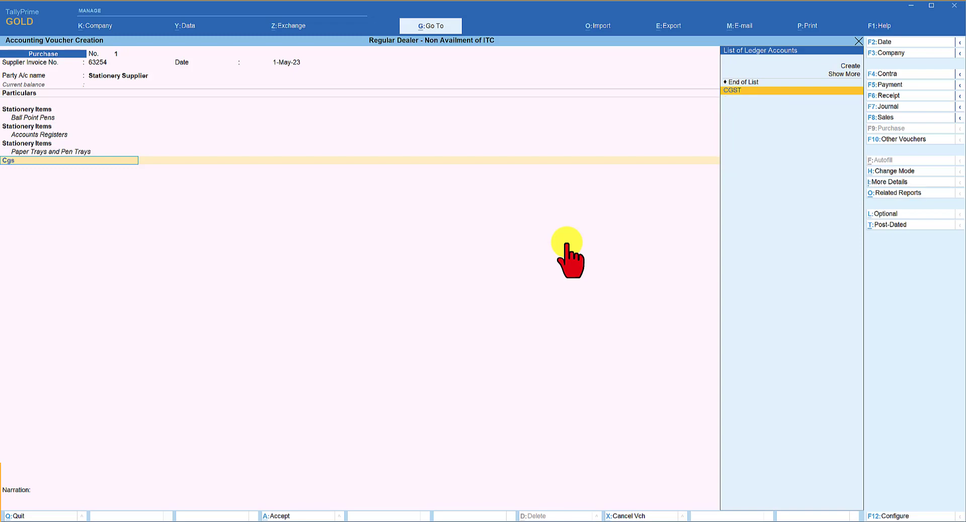
{"action": "key", "text": "Return"}
{"action": "key", "text": "Return"}
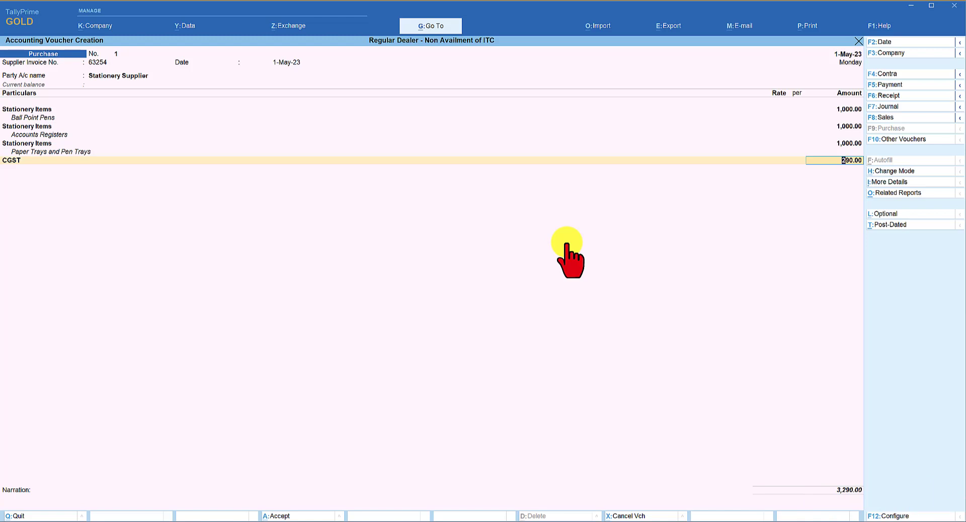
{"action": "key", "text": "Return"}
{"action": "type", "text": "Sgs"}
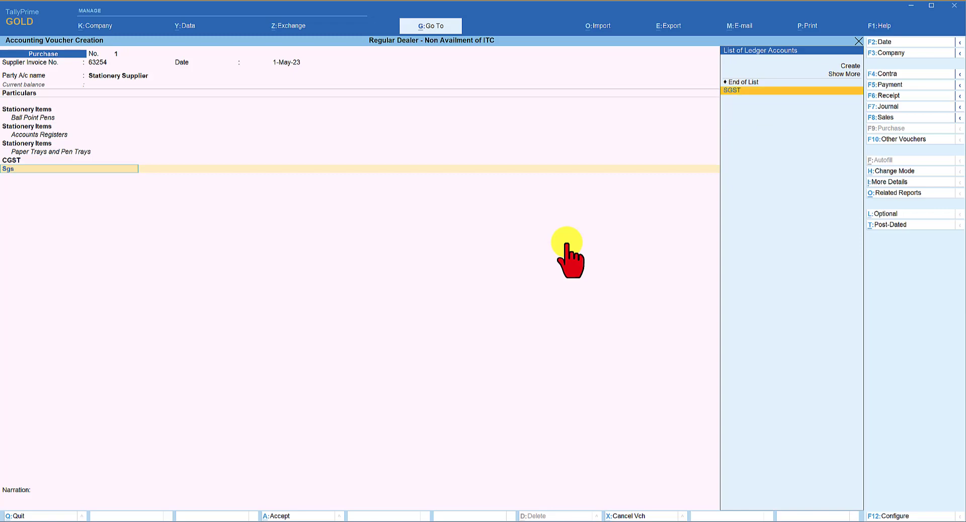
{"action": "key", "text": "Return"}
{"action": "key", "text": "Return"}
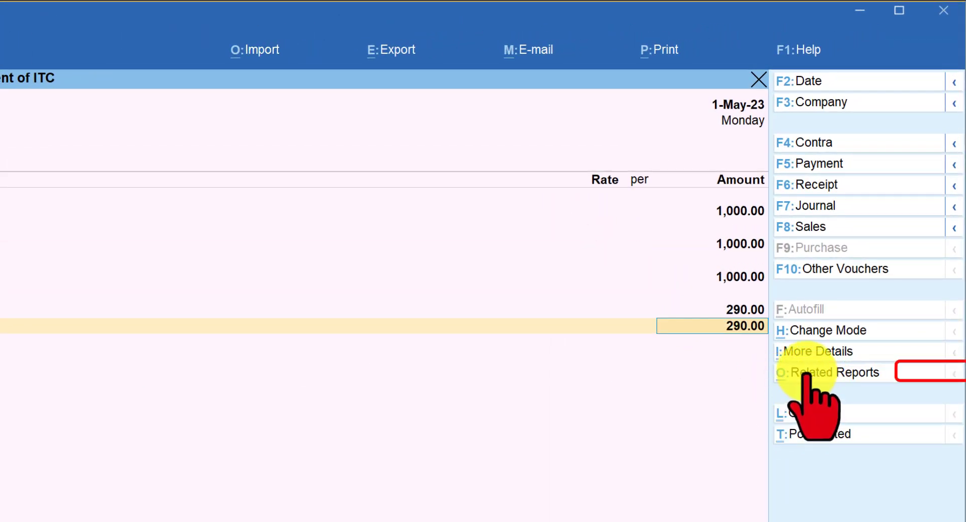
- Review the voucher's GST - Tax Analysis report in detailed view and return to the voucher
{"action": "left_click", "coordinate": [808, 375]}
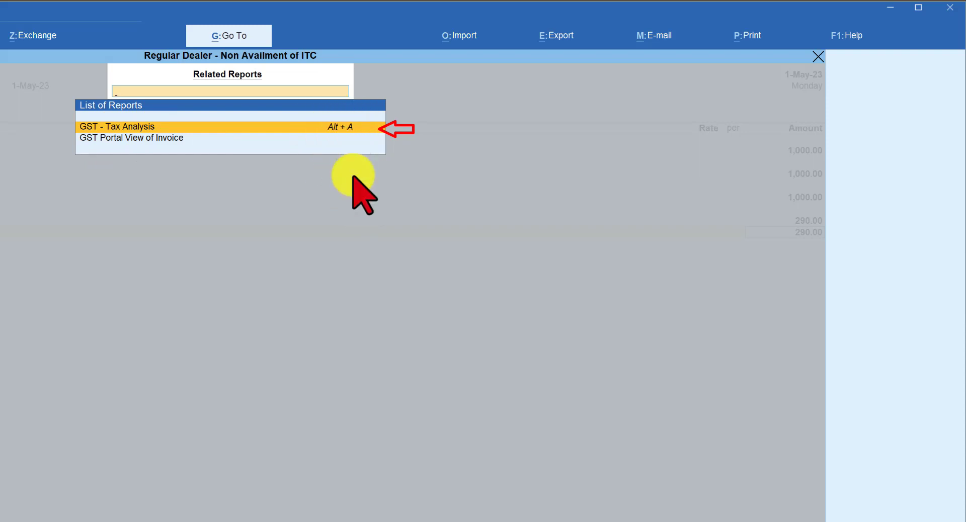
{"action": "key", "text": "Return"}
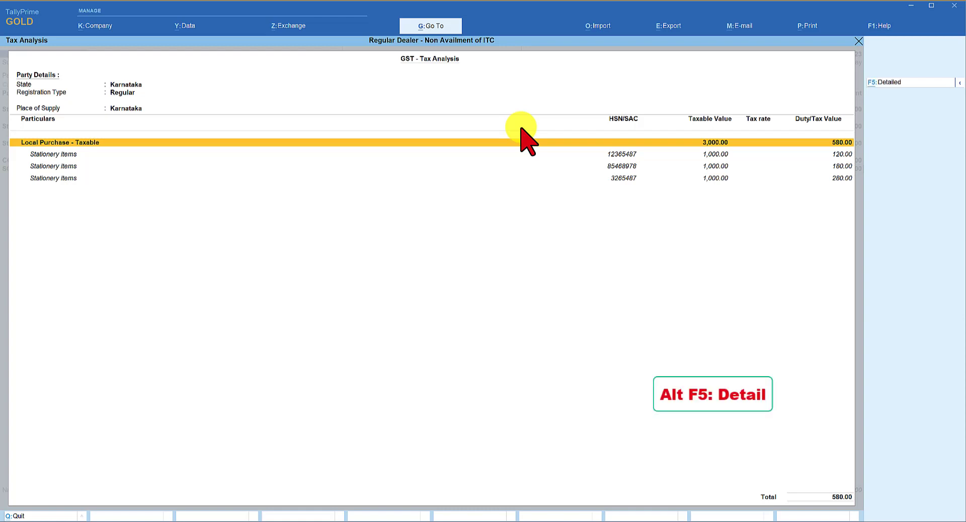
{"action": "key", "text": "alt+F5"}
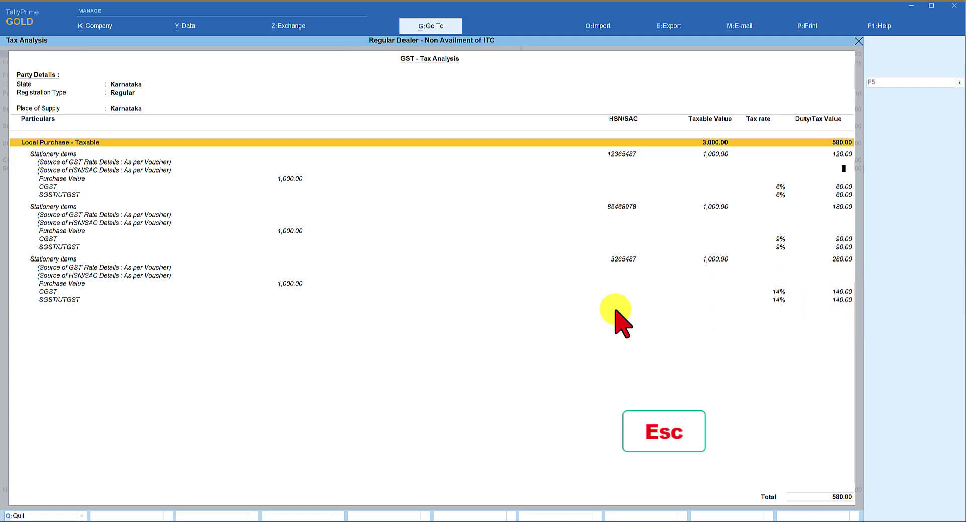
{"action": "key", "text": "Escape"}
- Finish the ledger entries, leave the narration blank and save the purchase voucher
{"action": "key", "text": "Return"}
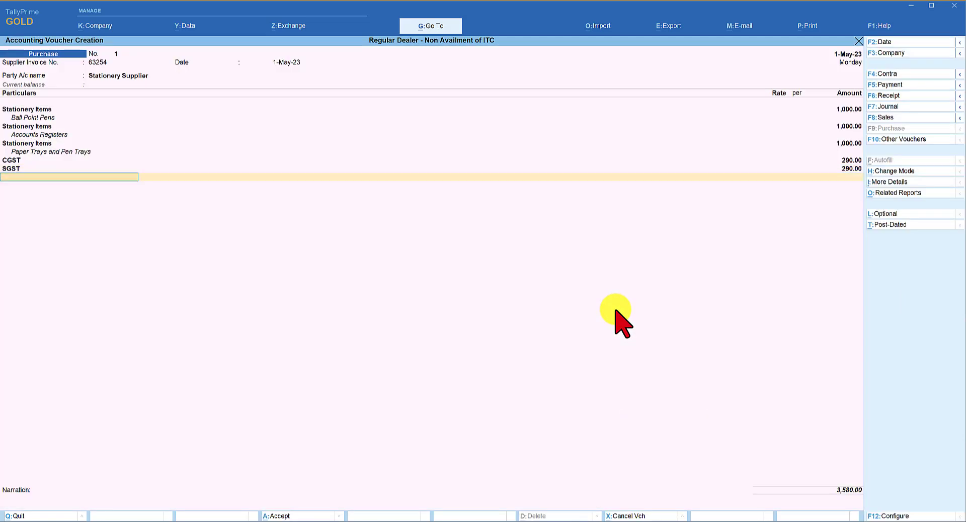
{"action": "key", "text": "Return"}
{"action": "key", "text": "Return"}
{"action": "key", "text": "ctrl+a"}
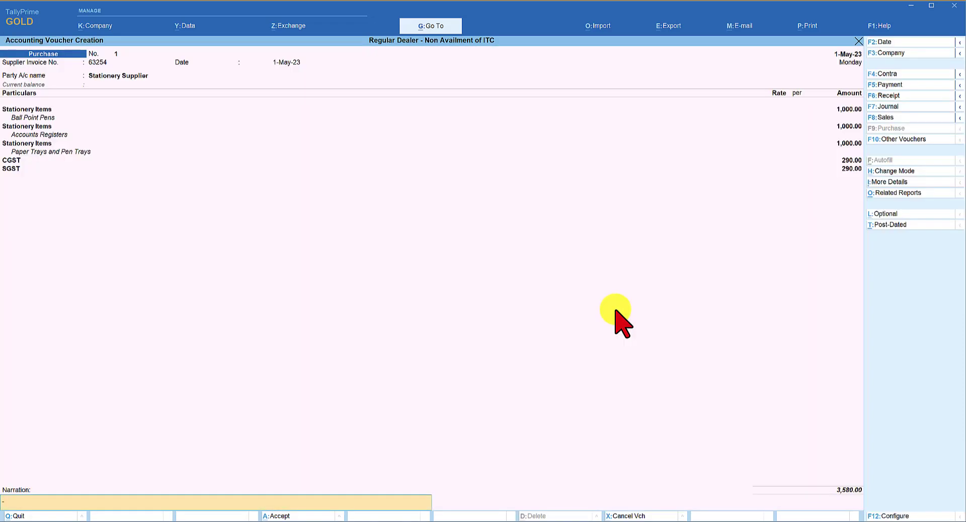